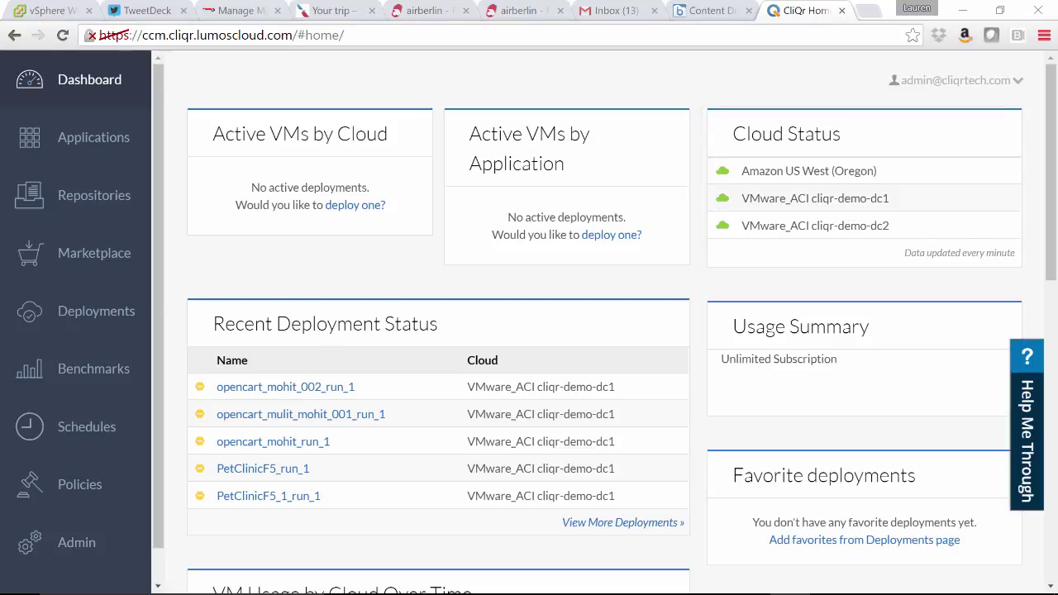
# Examine the dashboard's deployment status, VM usage and cloud cost widgets, including the second legend page of the usage-by-application chart
pyautogui.scroll(-2, 715, 317)
pyautogui.scroll(-3, 715, 316)
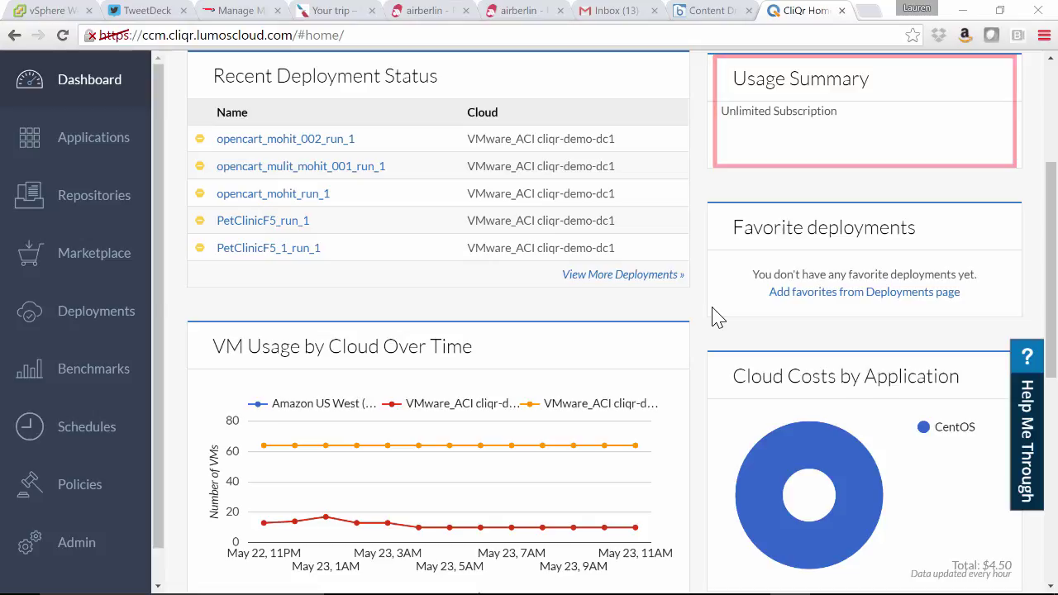
pyautogui.scroll(-1, 717, 318)
pyautogui.scroll(-1, 718, 318)
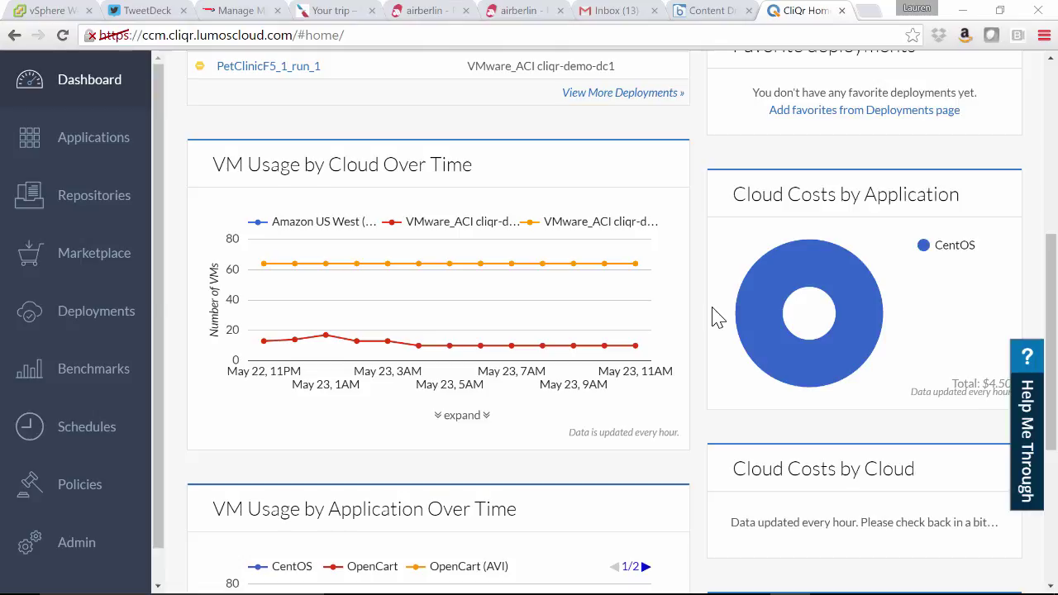
pyautogui.scroll(-2, 717, 317)
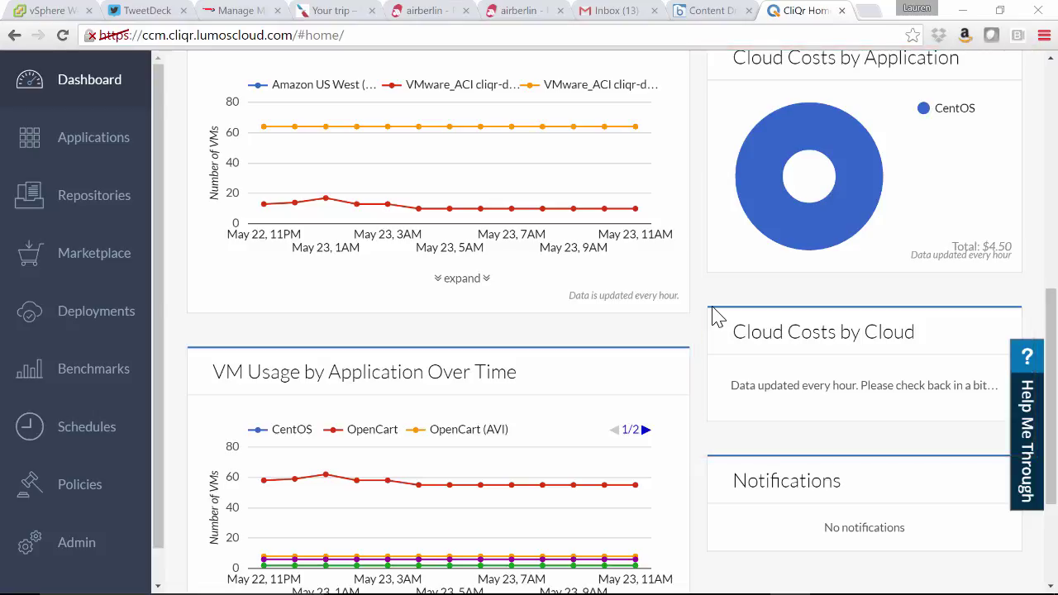
pyautogui.scroll(-3, 717, 316)
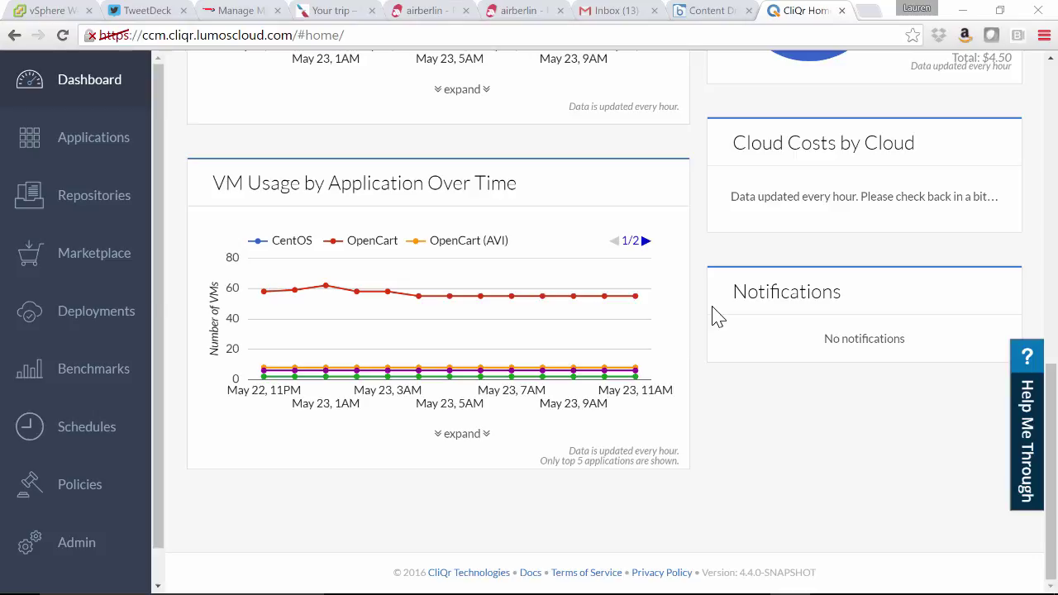
pyautogui.click(646, 241)
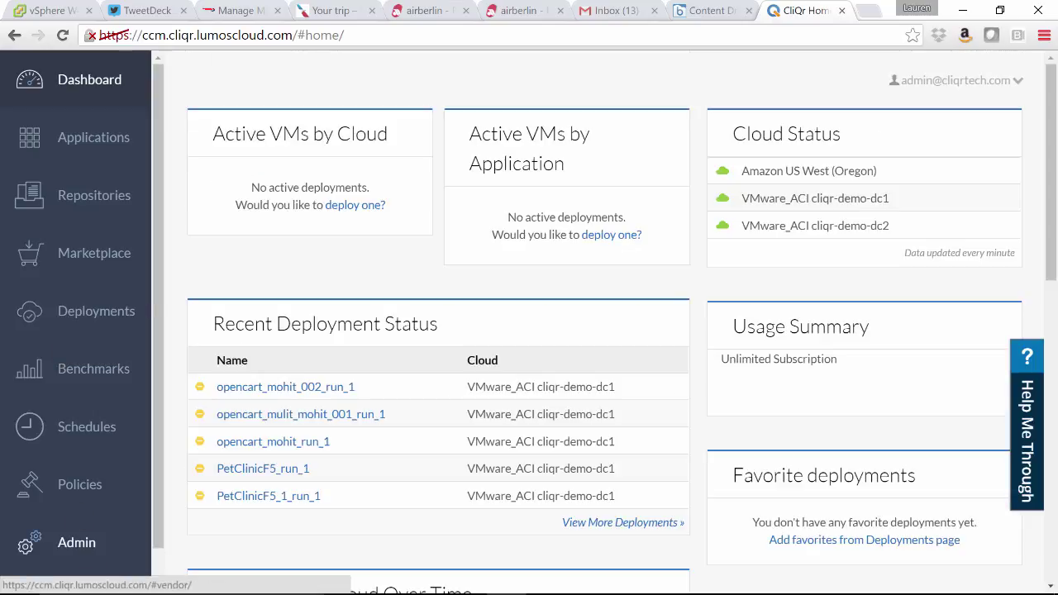
# Open the Admin area and examine its infrastructure, permissions, reports, usage, tenant, governance and federation sections
pyautogui.click(83, 552)
pyautogui.scroll(-4, 87, 566)
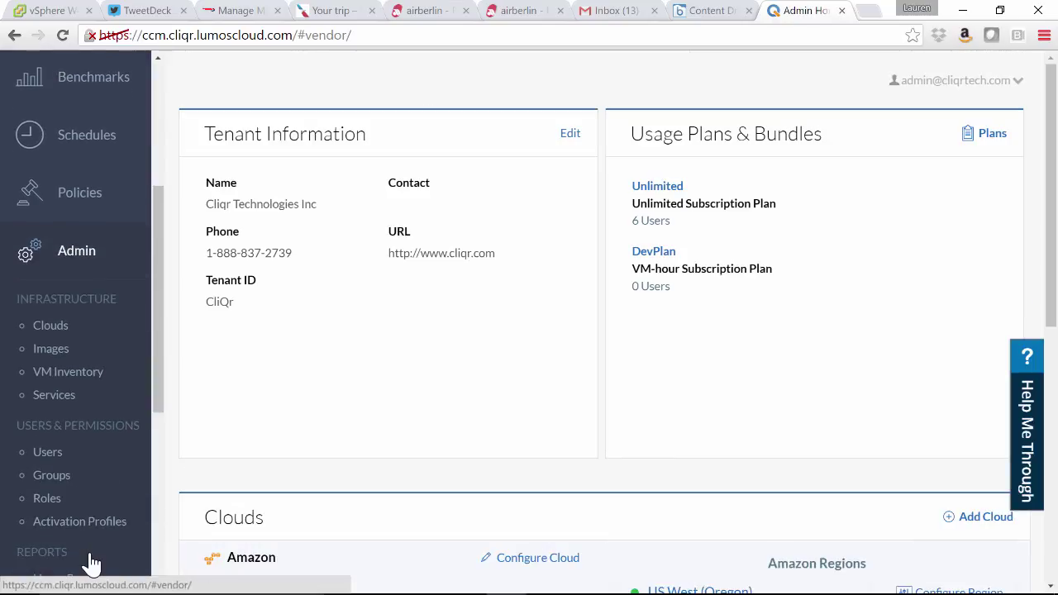
pyautogui.scroll(-2, 91, 563)
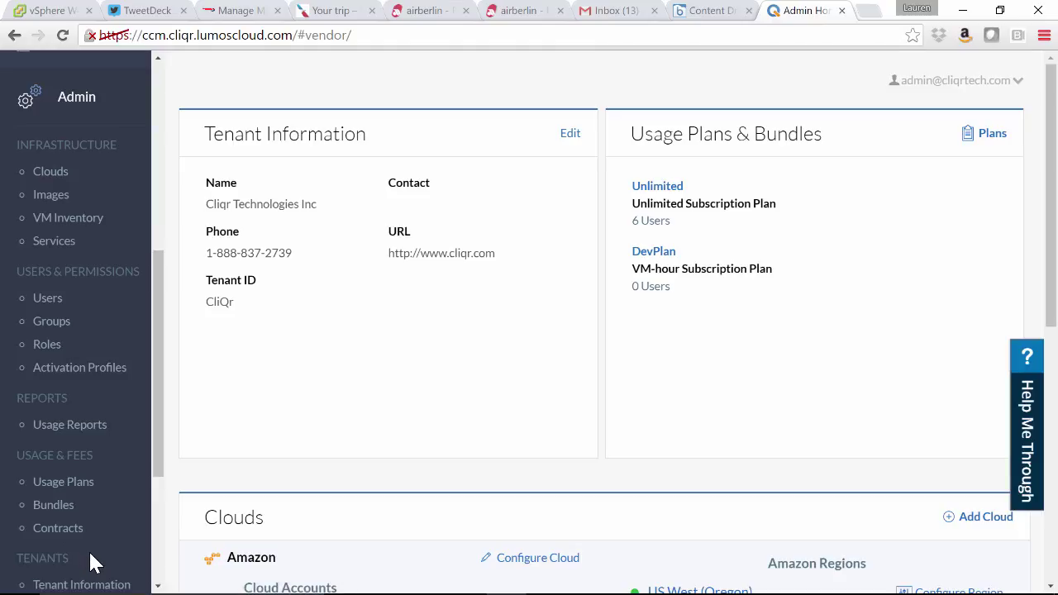
pyautogui.scroll(-3, 93, 562)
pyautogui.scroll(-3, 94, 562)
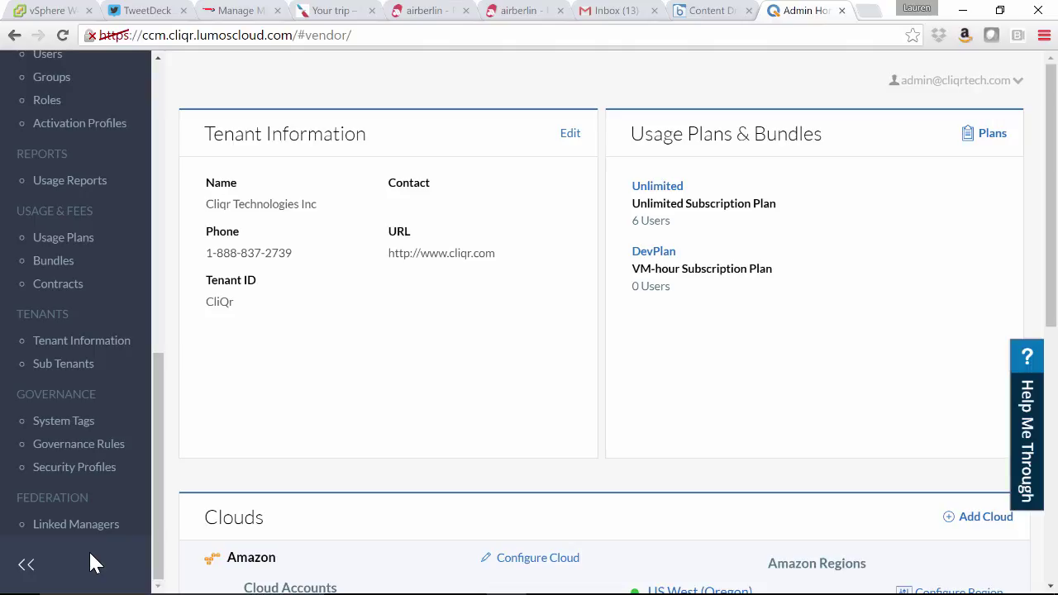
# Review the administration pages for system tags, tenant information, roles, users, services and images
pyautogui.click(79, 424)
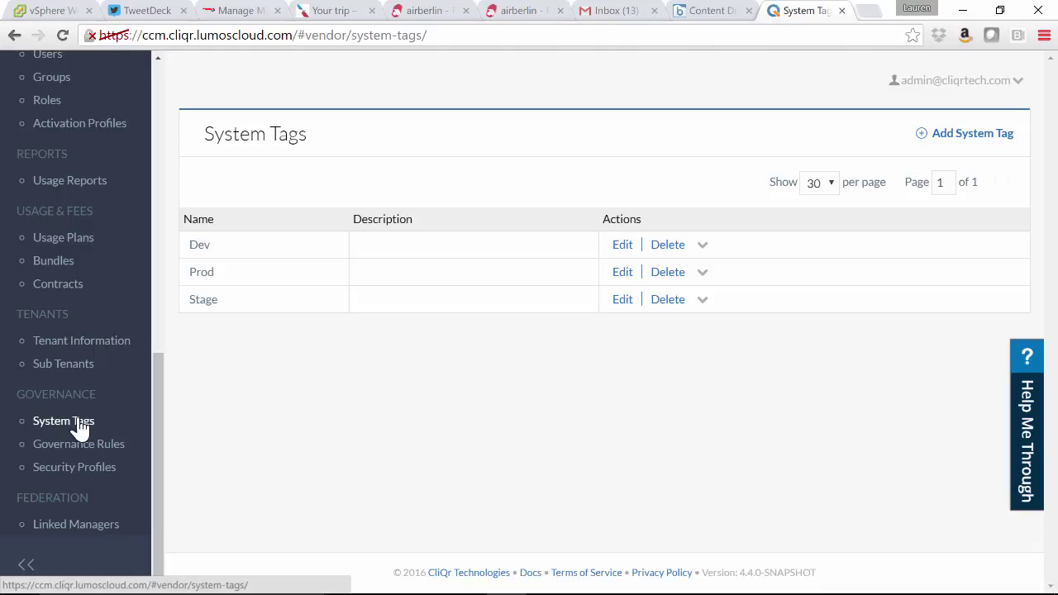
pyautogui.click(76, 345)
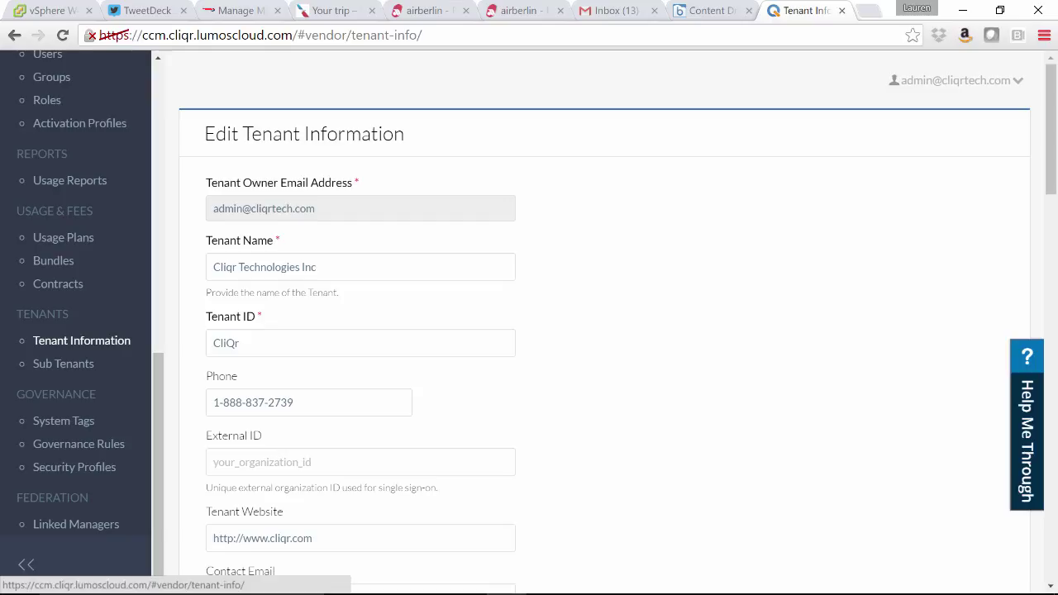
pyautogui.scroll(3, 75, 315)
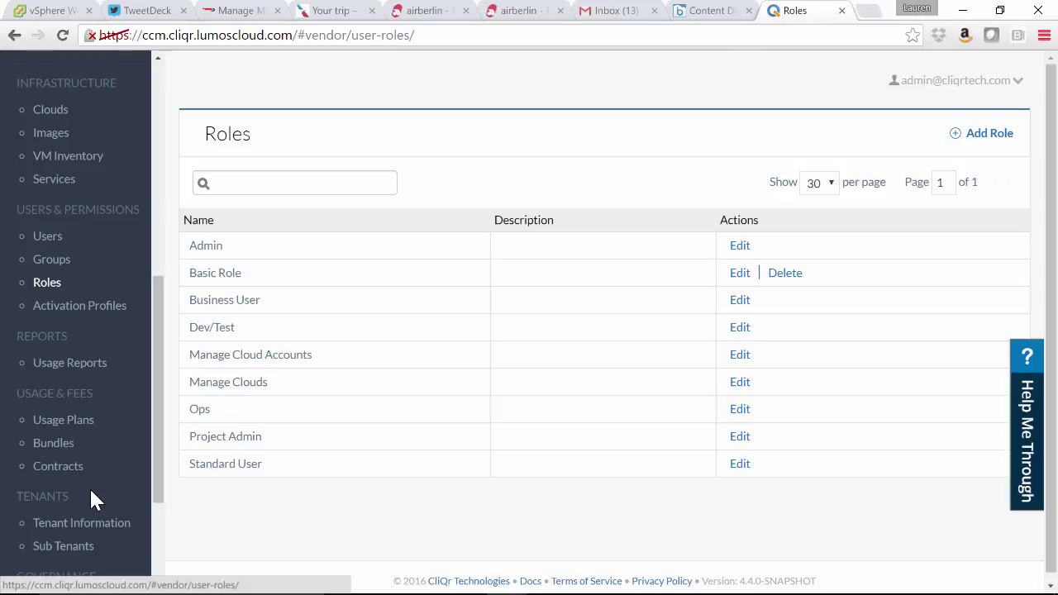
pyautogui.click(48, 237)
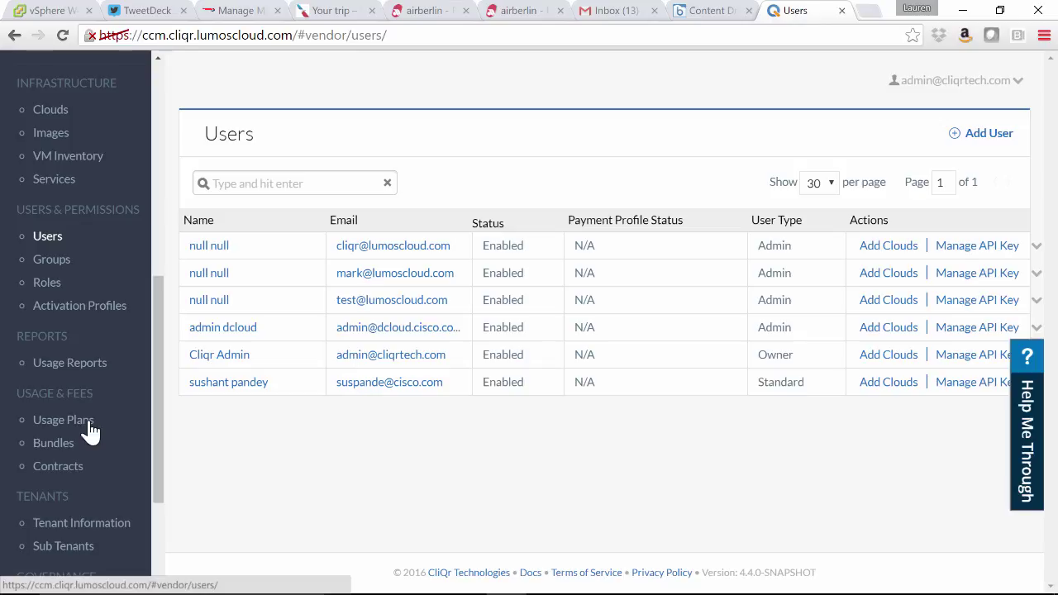
pyautogui.click(54, 179)
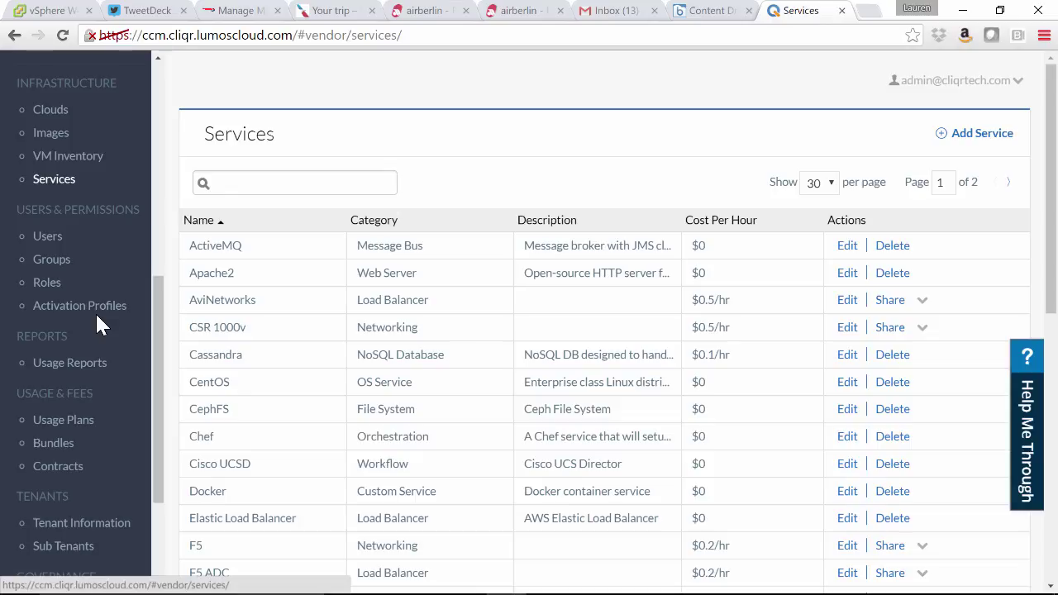
pyautogui.click(50, 136)
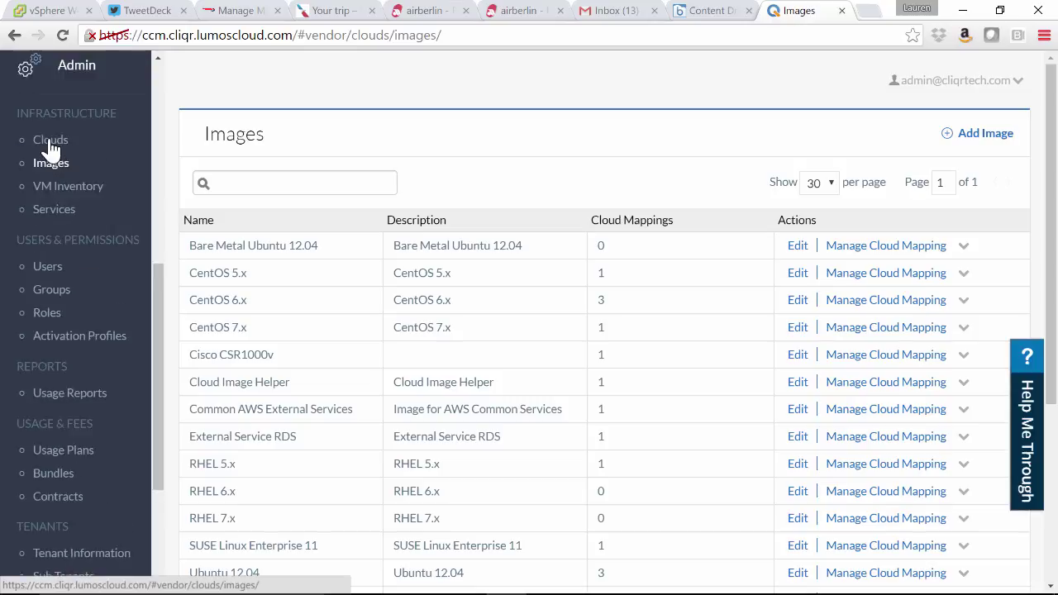
# Open the Enterprise Marketplace and examine the import and export options for the private and public marketplaces
pyautogui.scroll(4, 48, 147)
pyautogui.scroll(2, 48, 148)
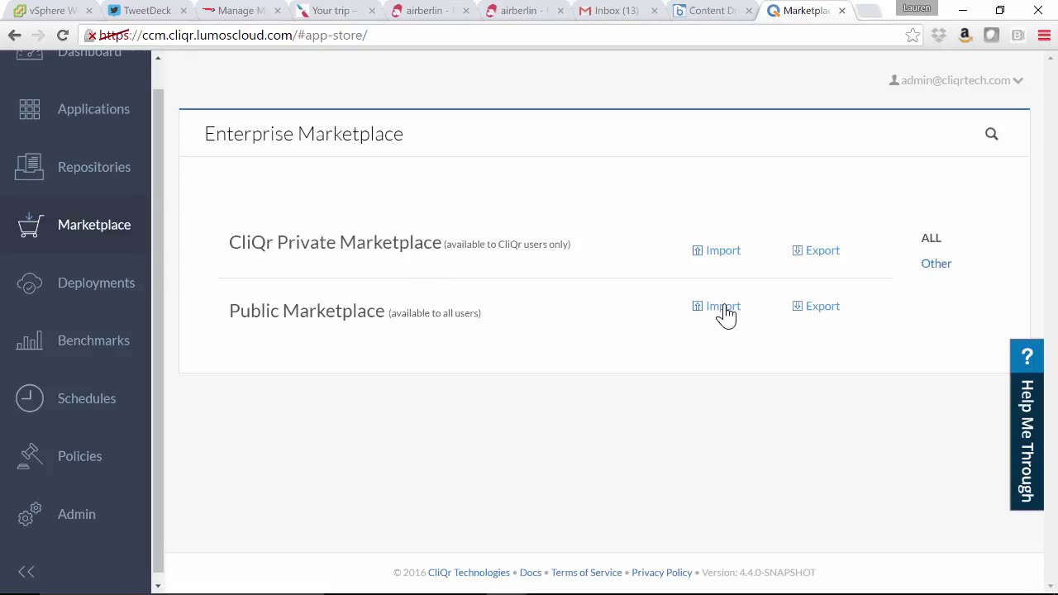
pyautogui.scroll(-1, 118, 411)
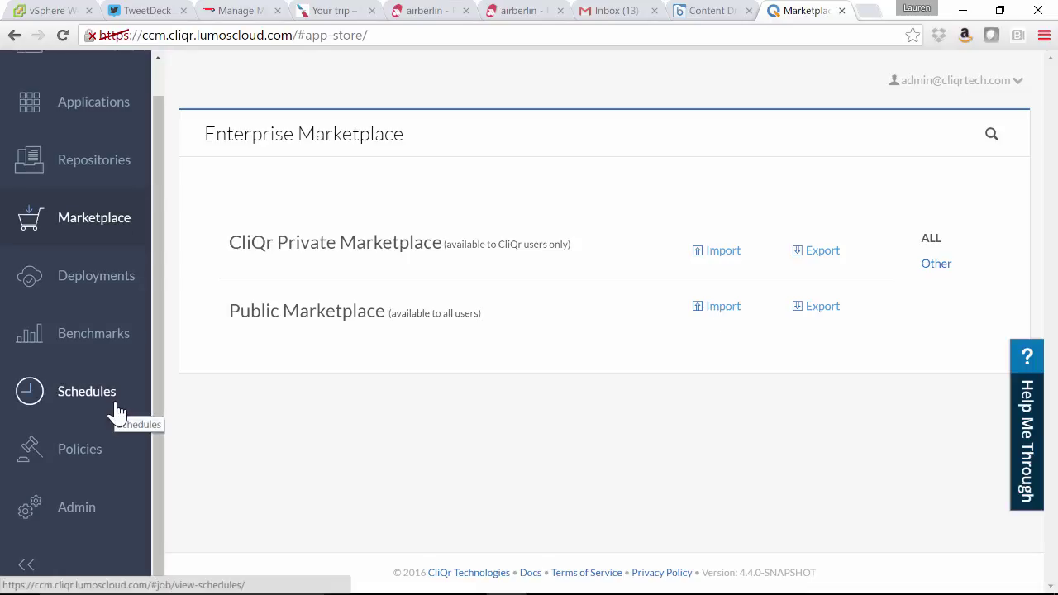
# Open the cloud administration page and compare the accounts and regions of the Amazon and VMware_ACI clouds
pyautogui.click(72, 508)
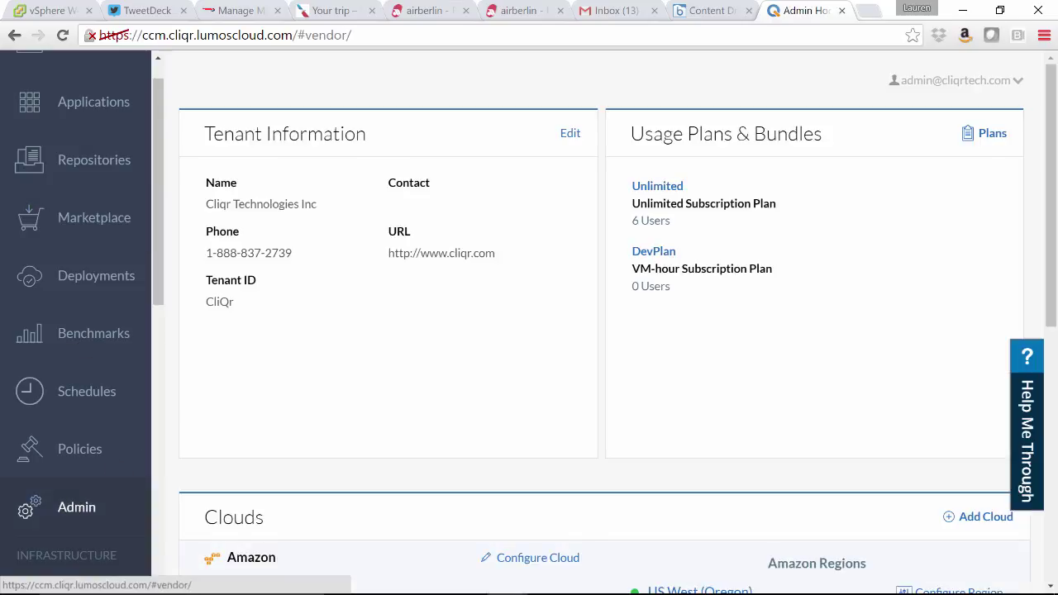
pyautogui.scroll(-5, 71, 508)
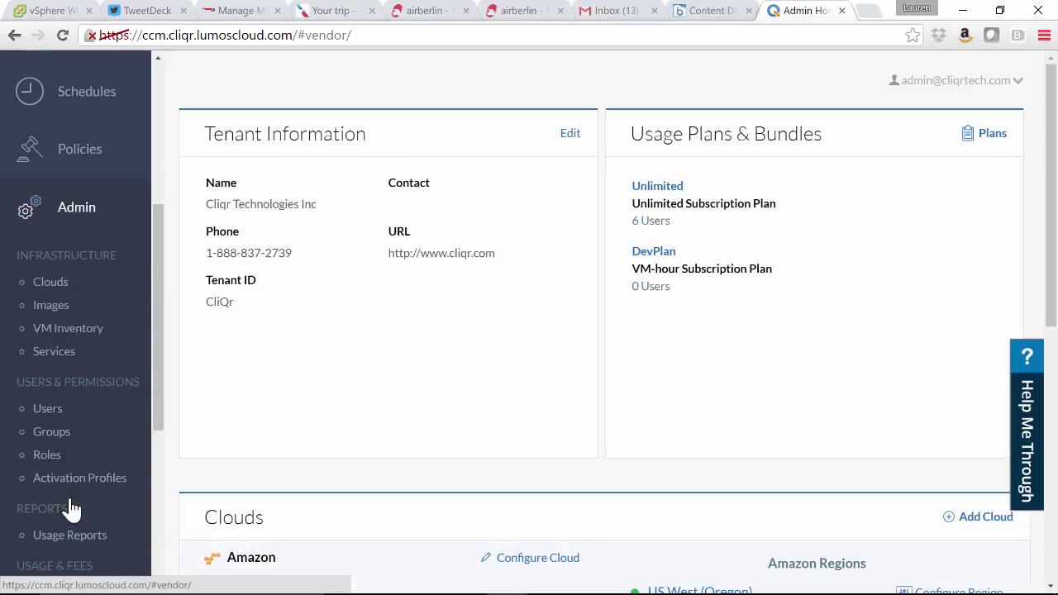
pyautogui.scroll(-1, 107, 314)
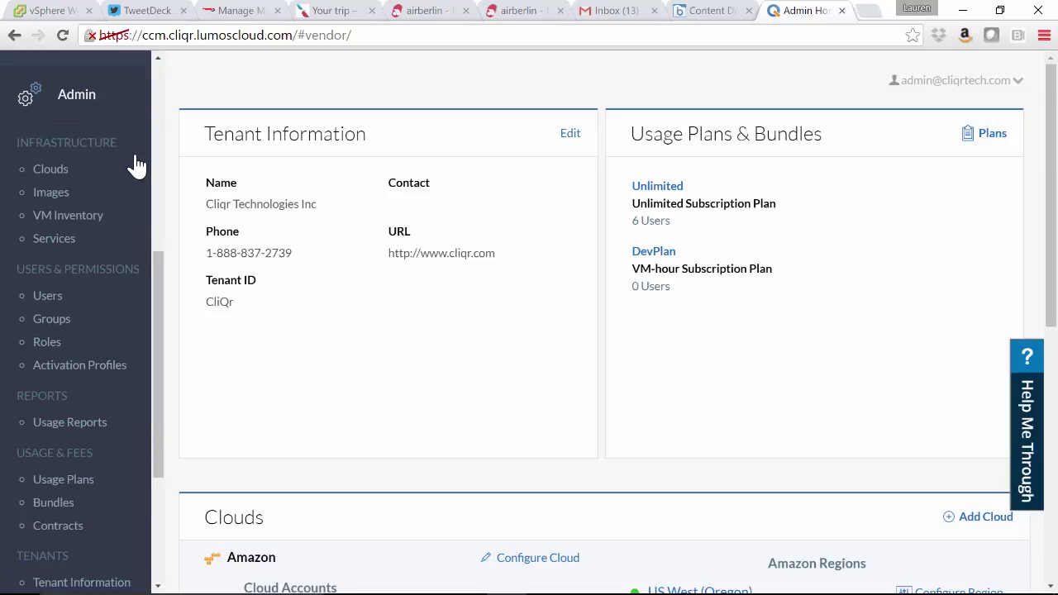
pyautogui.click(51, 171)
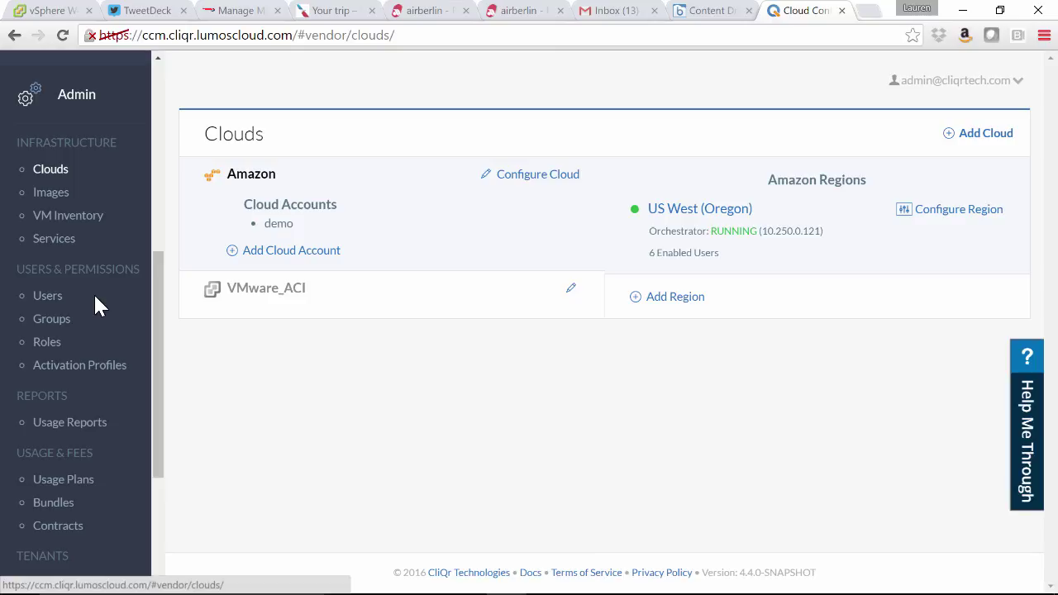
pyautogui.click(300, 290)
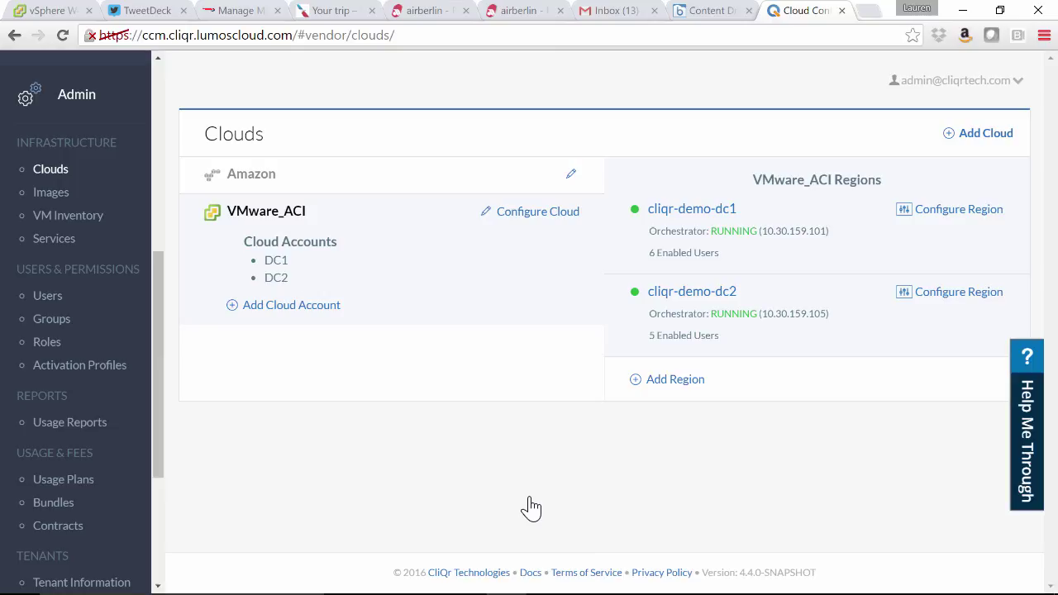
pyautogui.click(263, 174)
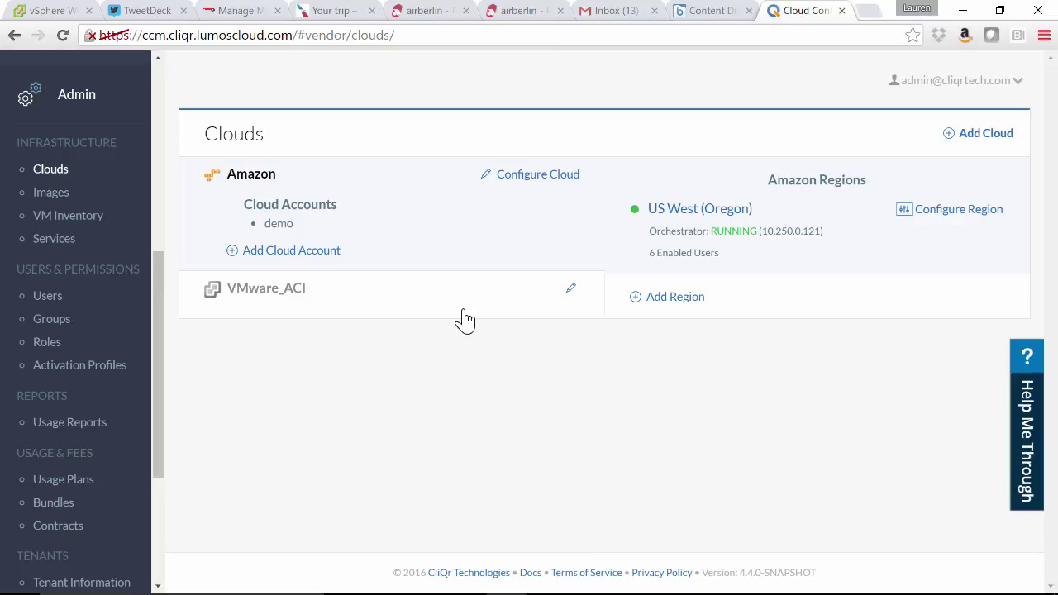
pyautogui.click(308, 304)
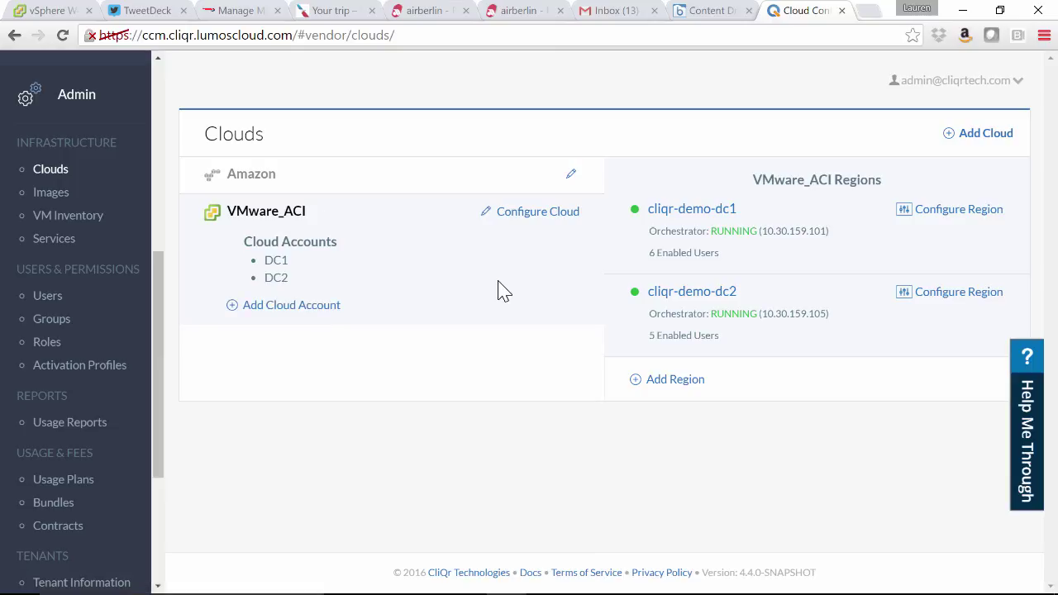
# Fill in the name Test-Cloud for a new cloud, examine the available cloud families, and discard the form
pyautogui.click(981, 137)
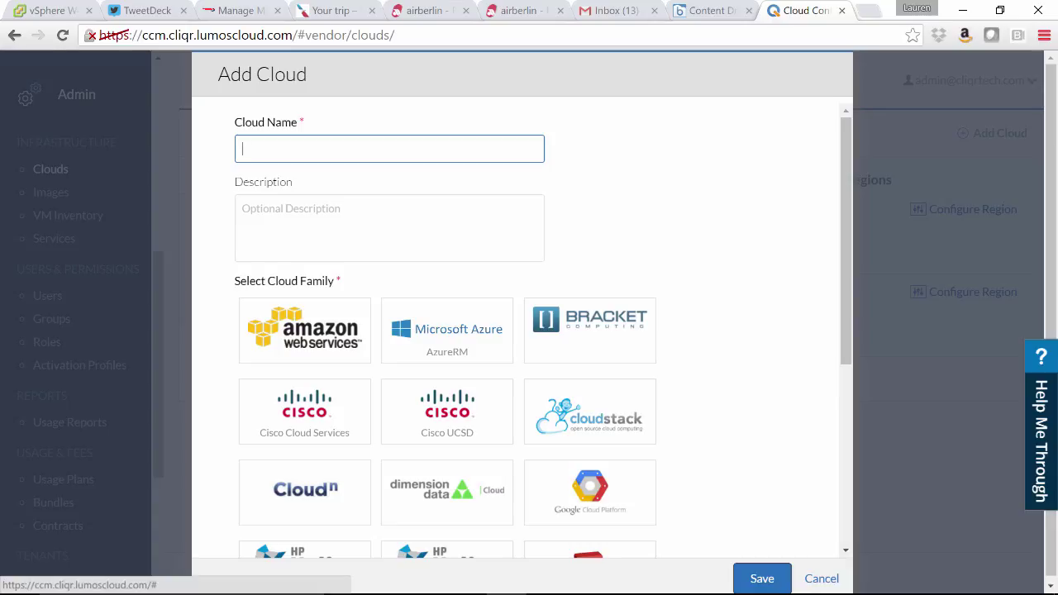
pyautogui.write('Test-Cloud')
pyautogui.scroll(-4, 802, 357)
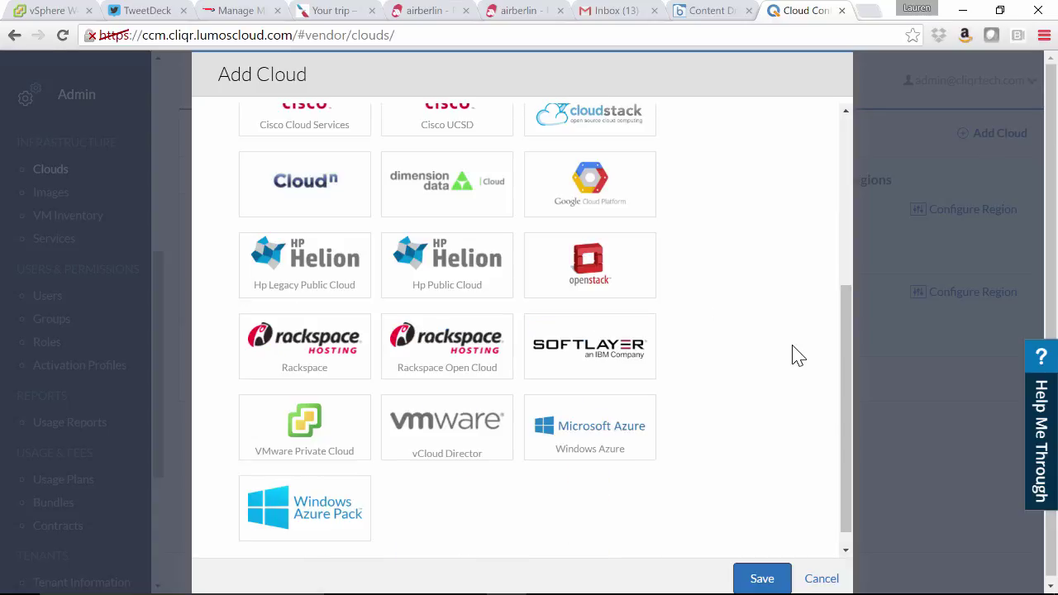
pyautogui.scroll(4, 797, 356)
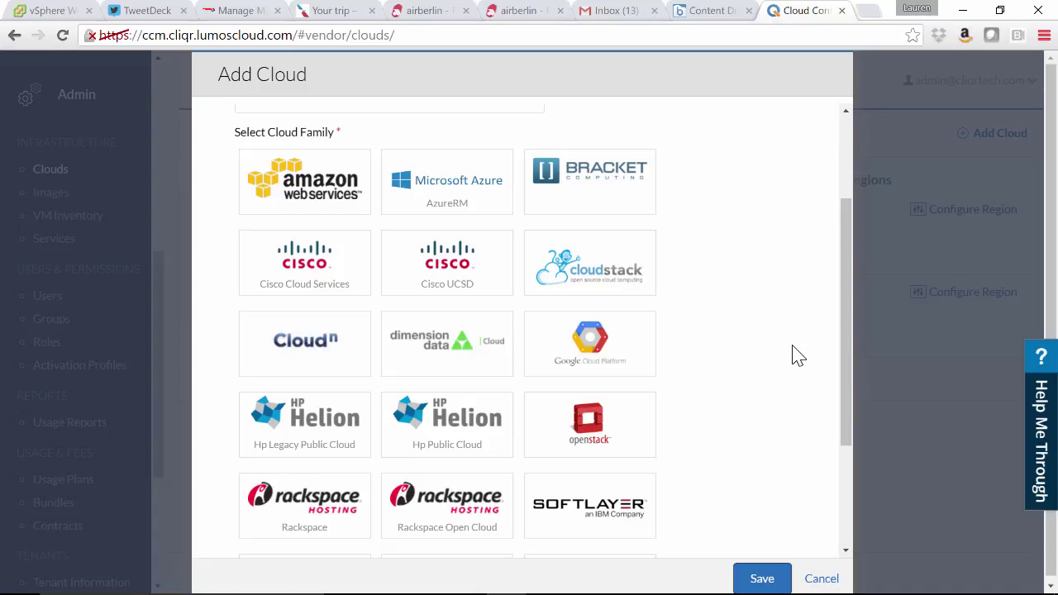
pyautogui.scroll(-5, 796, 355)
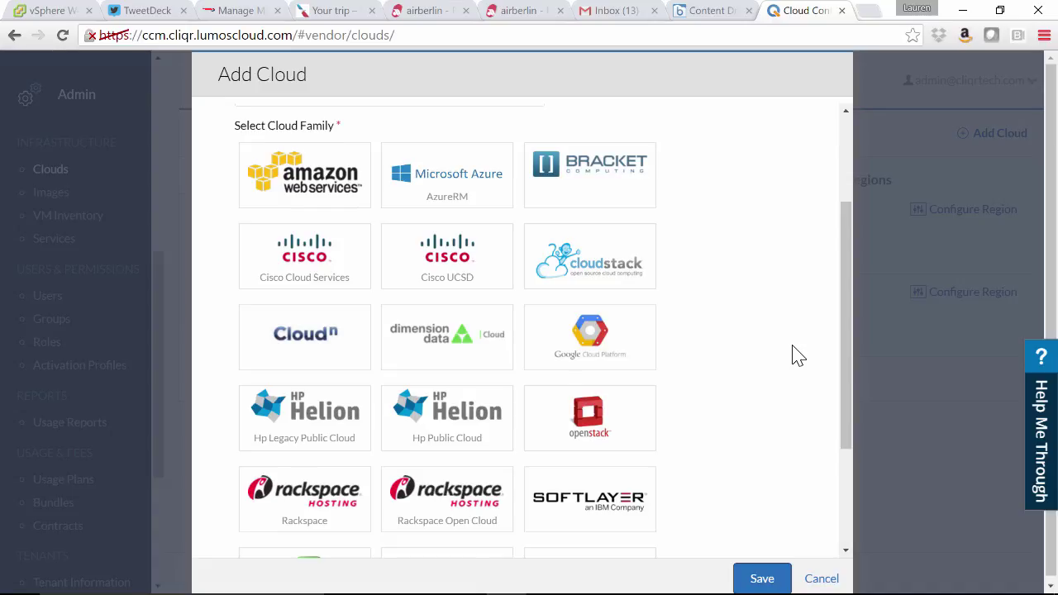
pyautogui.click(842, 581)
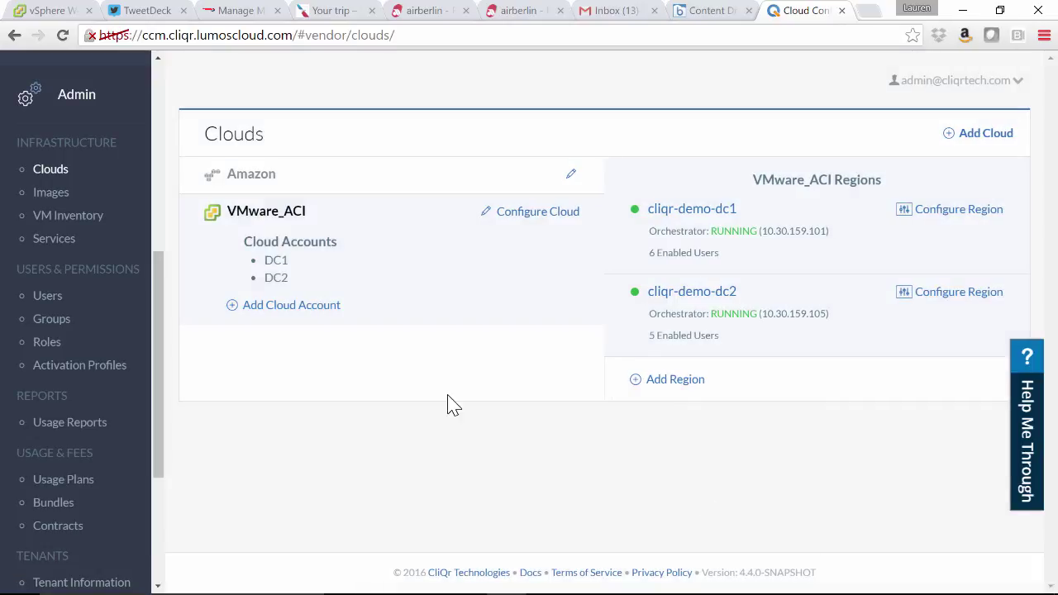
# Start a VMware_ACI cloud account named Test-Account and examine the required vCenter credential fields
pyautogui.click(323, 321)
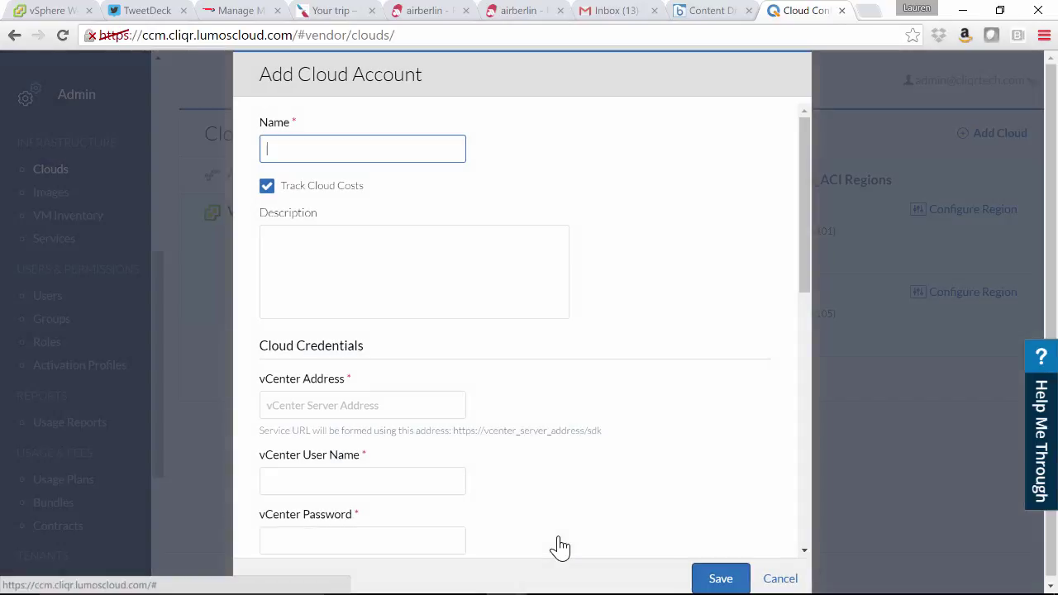
pyautogui.write('Test-Account')
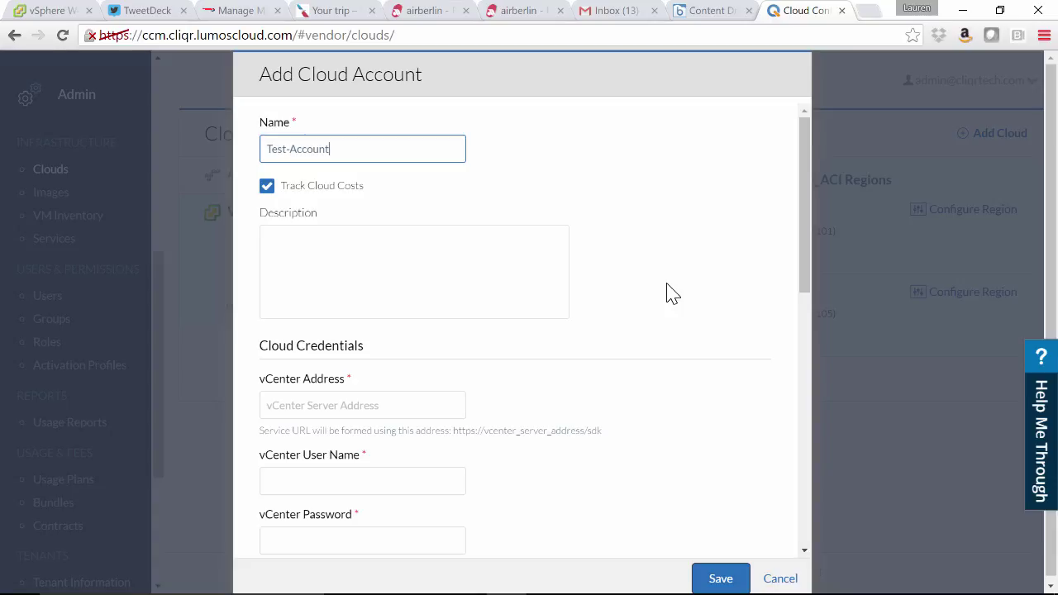
pyautogui.scroll(-3, 671, 294)
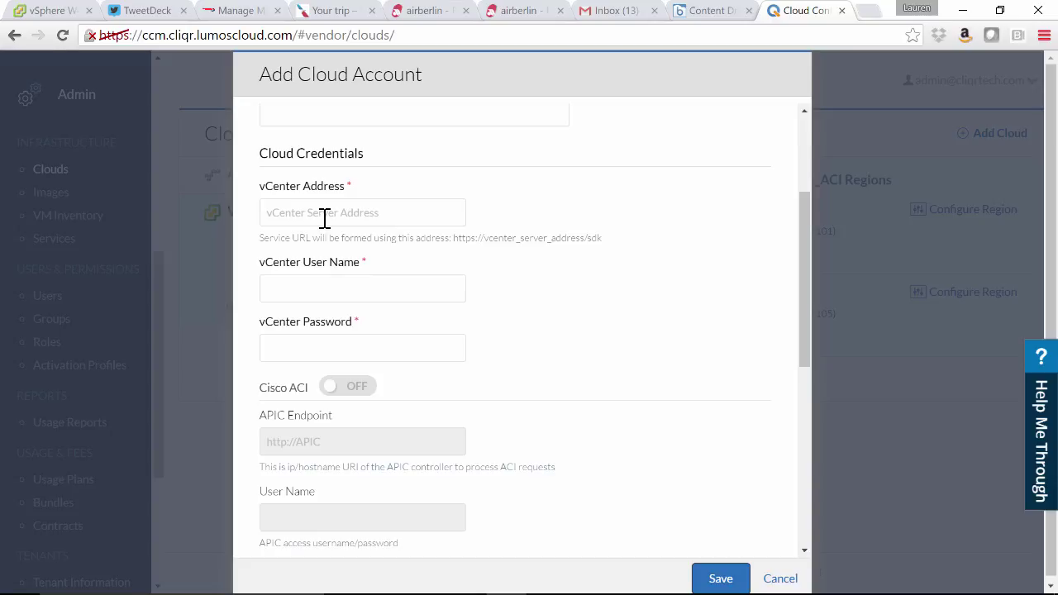
pyautogui.scroll(-3, 325, 218)
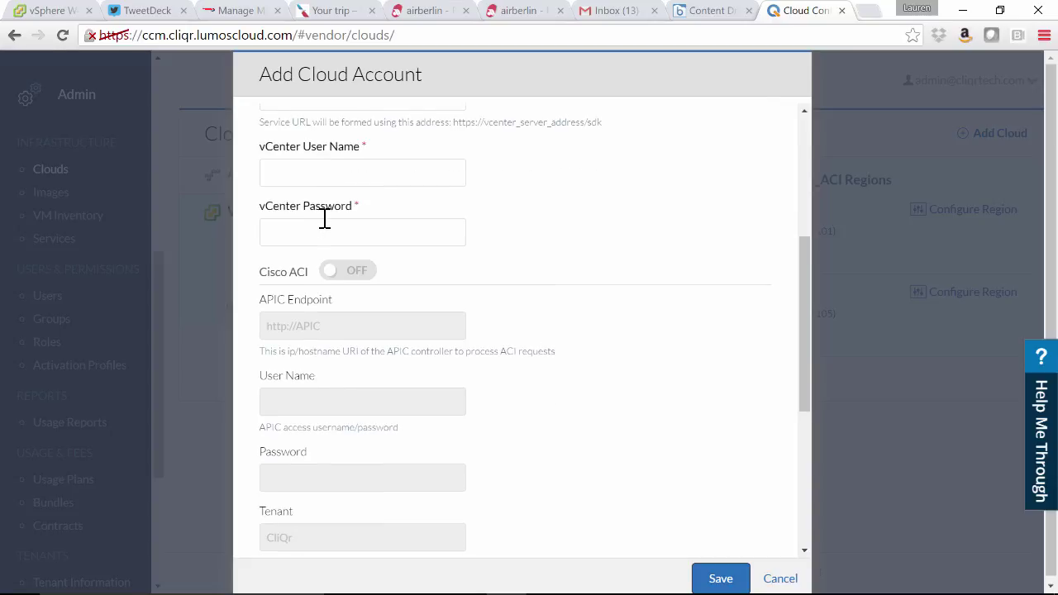
pyautogui.scroll(-2, 325, 218)
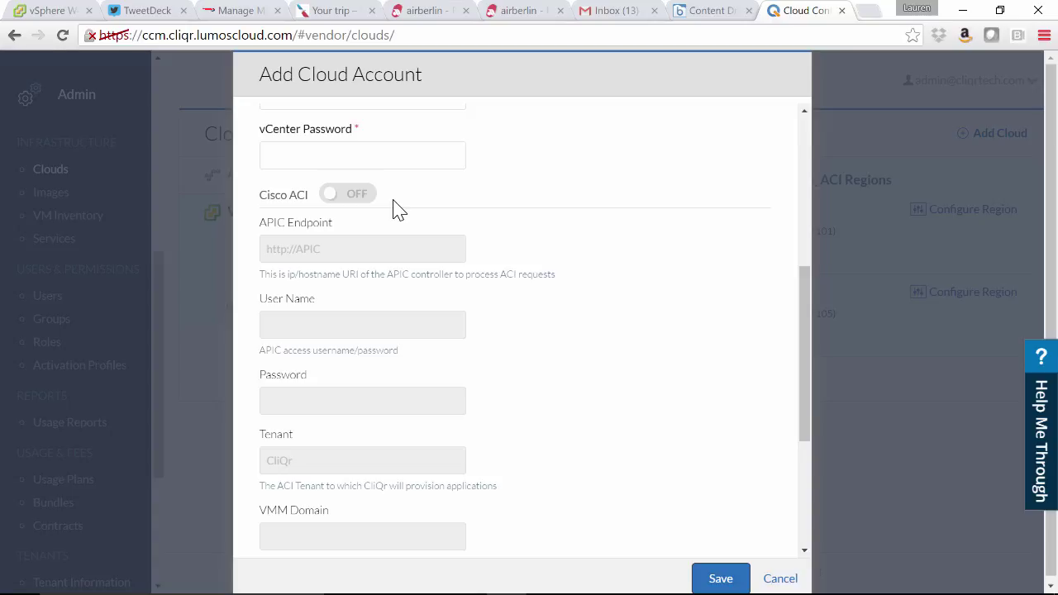
# Turn on Cisco ACI and VMware NSX for the new cloud account, and discard the form without saving
pyautogui.click(359, 198)
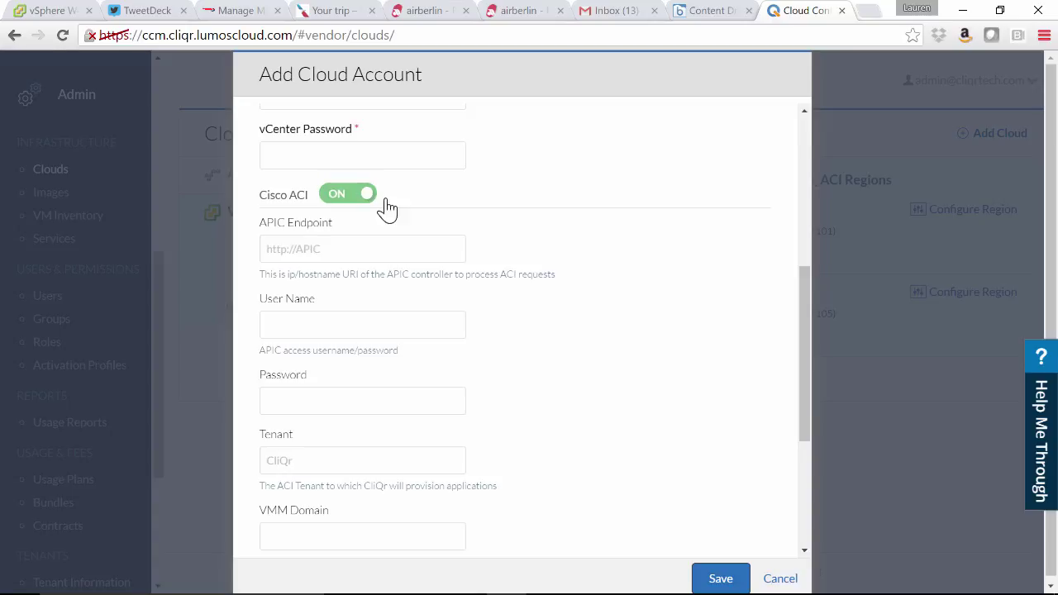
pyautogui.scroll(-3, 637, 322)
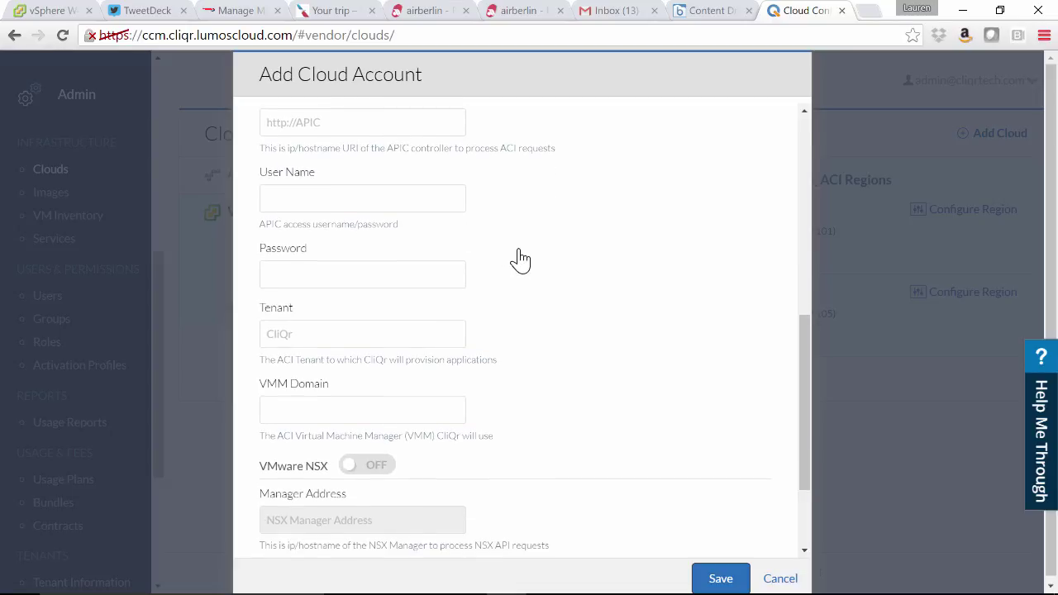
pyautogui.click(391, 327)
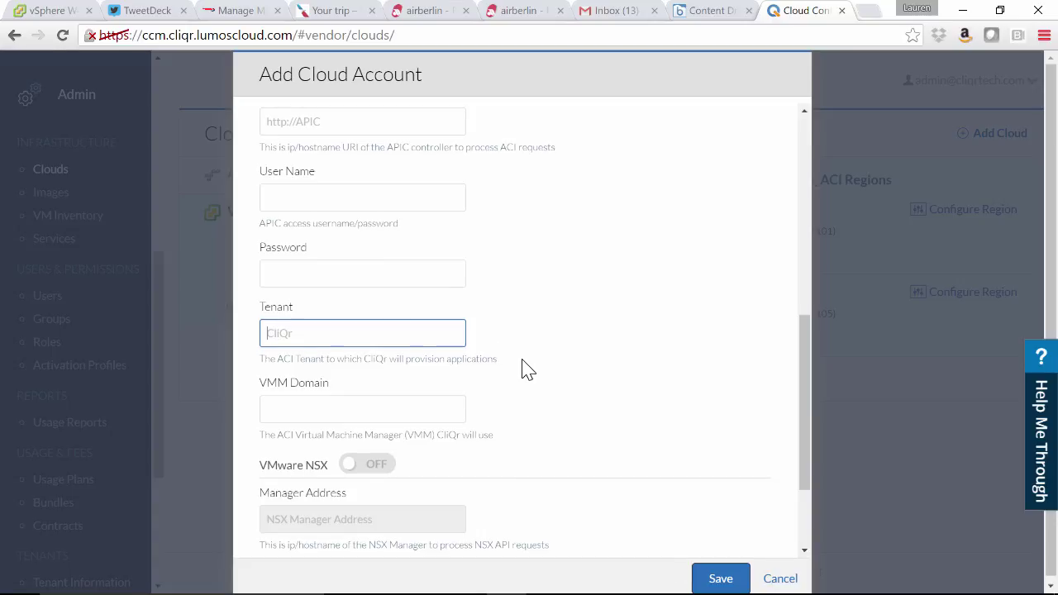
pyautogui.scroll(-3, 525, 368)
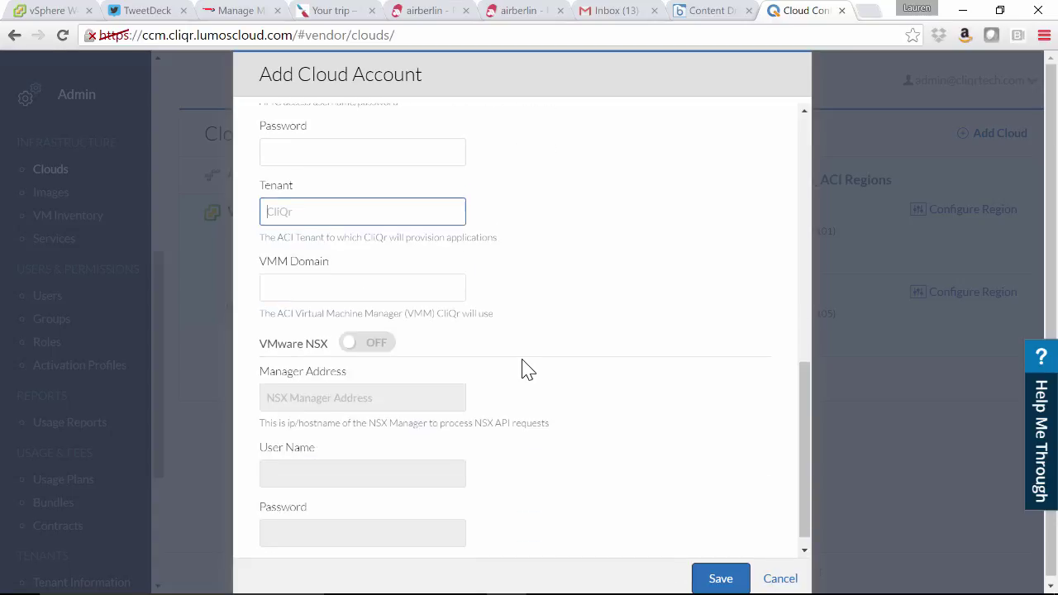
pyautogui.click(371, 330)
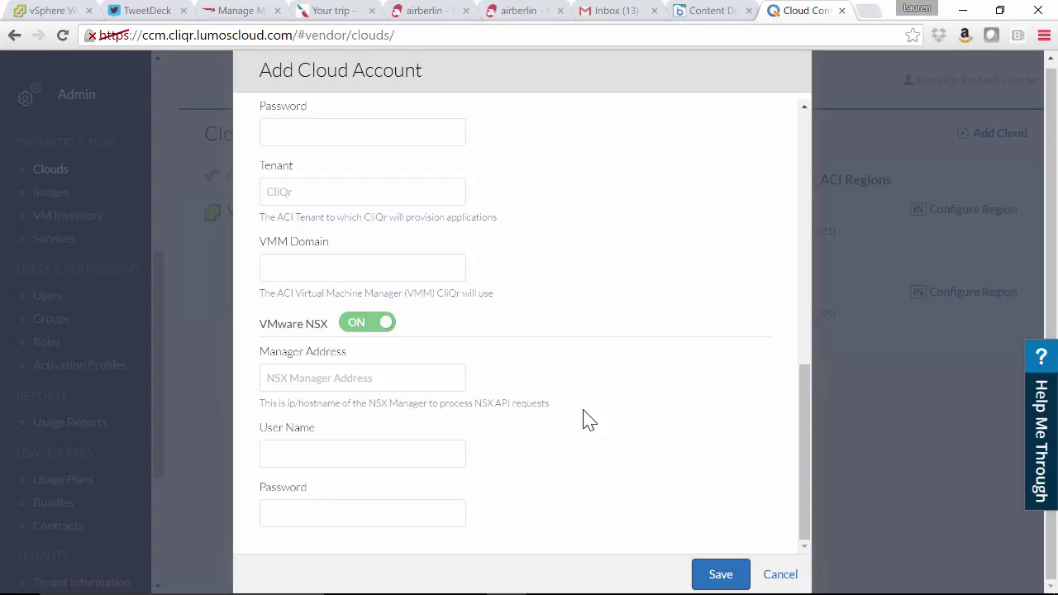
pyautogui.click(779, 574)
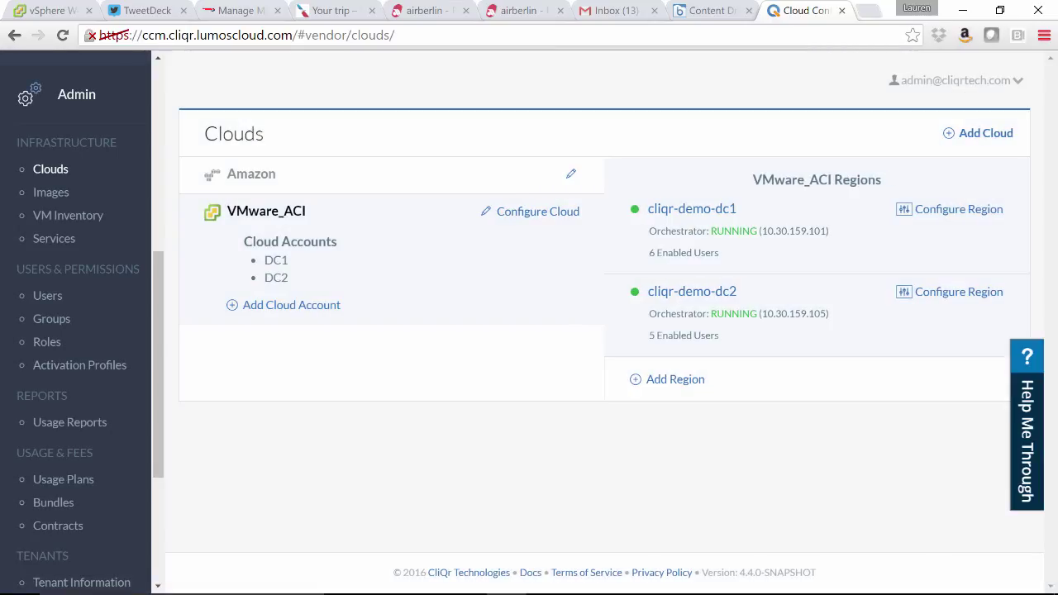